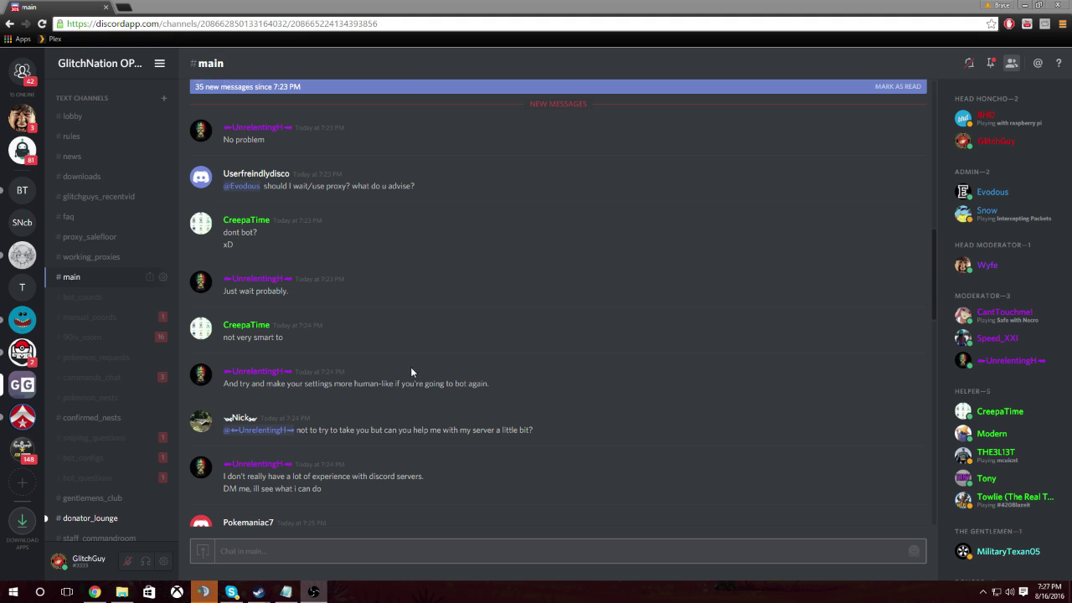
pyautogui.scroll(-6, 411, 371)
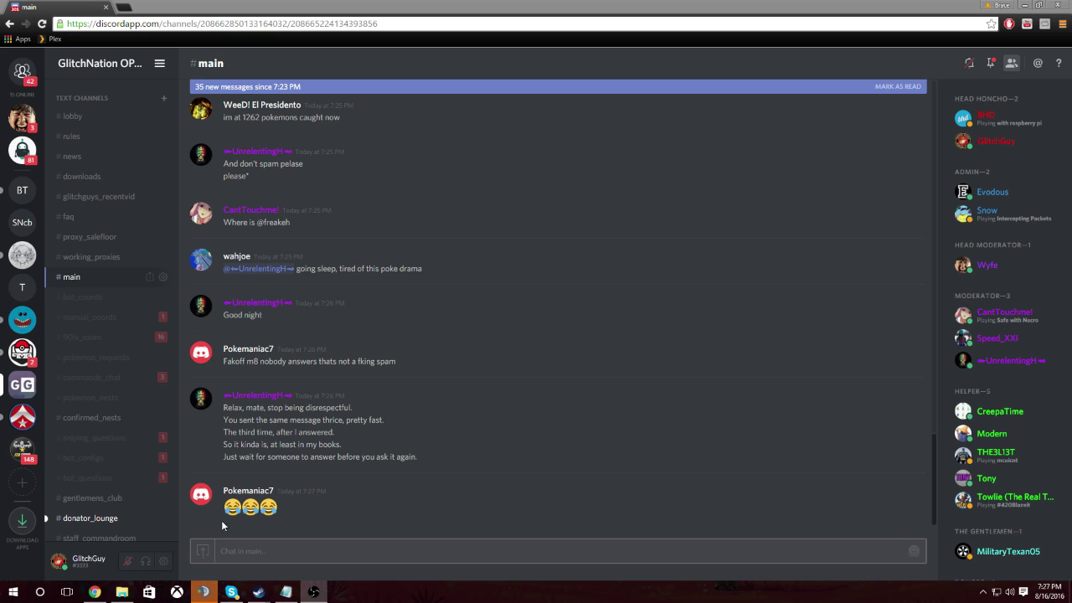
pyautogui.click(234, 553)
pyautogui.write('@h')
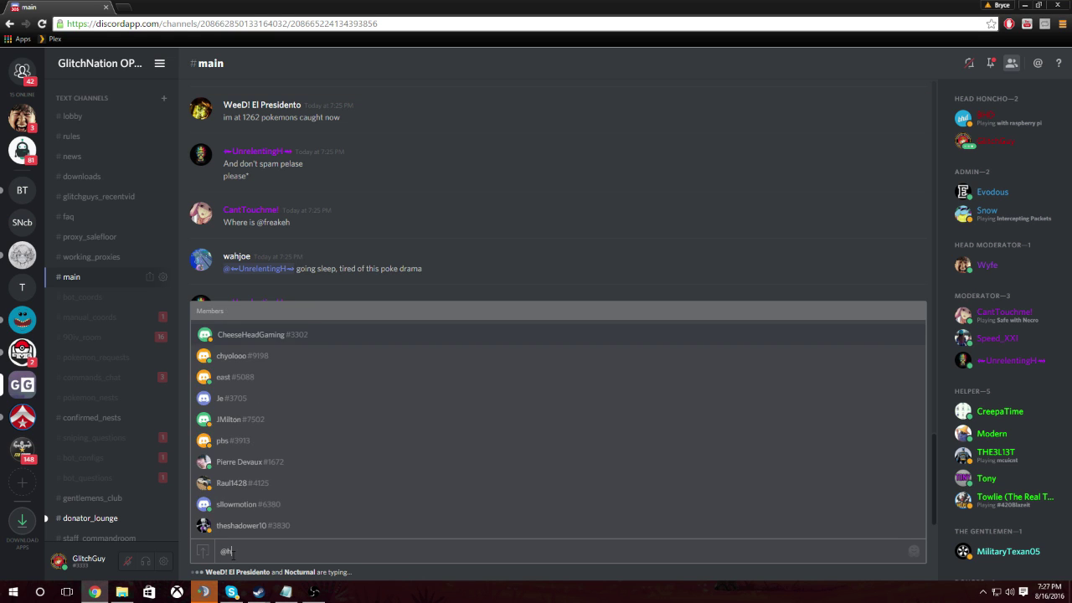
pyautogui.write('ere s')
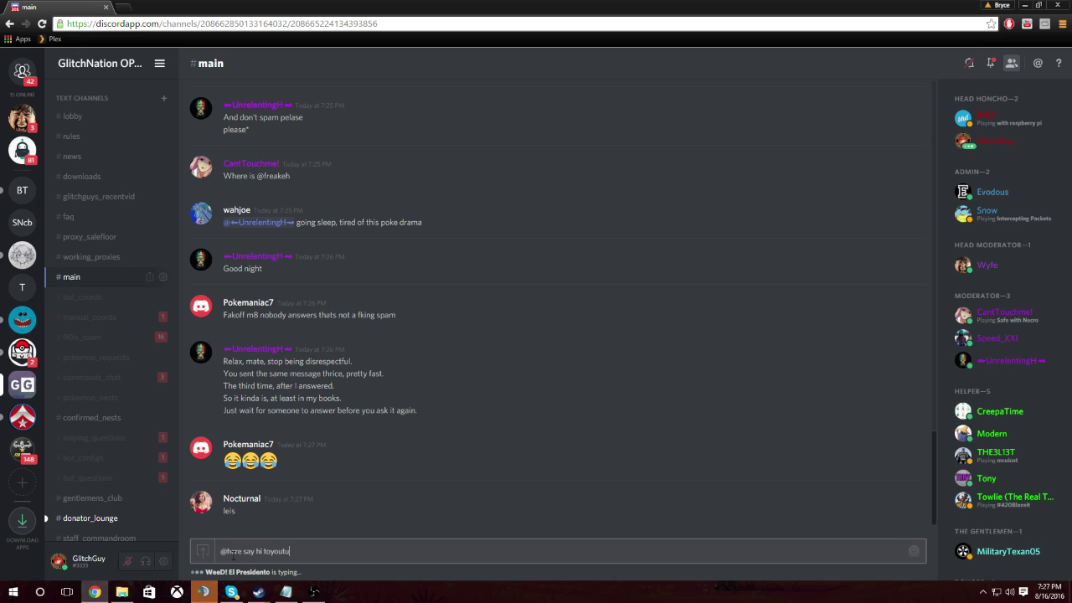
pyautogui.write('ay hi to youtu')
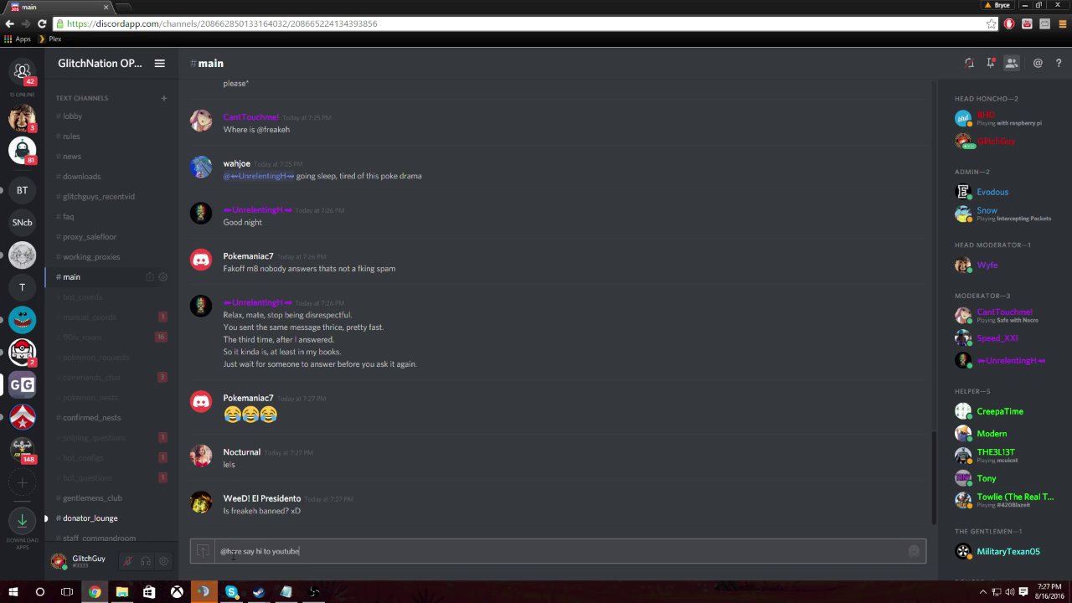
pyautogui.write('be')
pyautogui.press('Return')
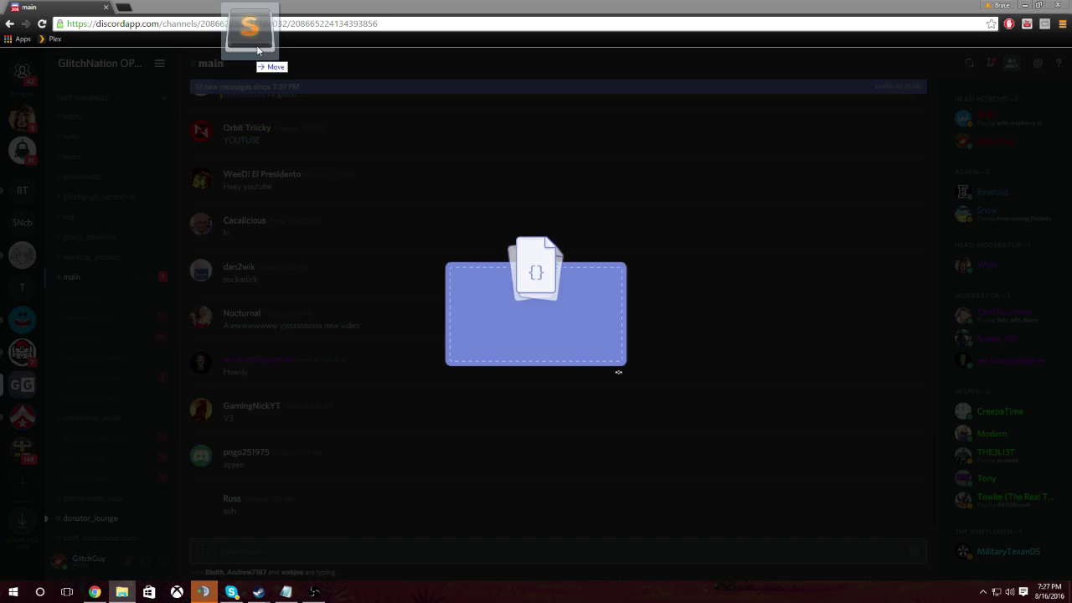
# Load the local index.html into a new Chrome tab to open the PokeEase map.
pyautogui.moveTo(249, 24); pyautogui.dragTo(285, 8)
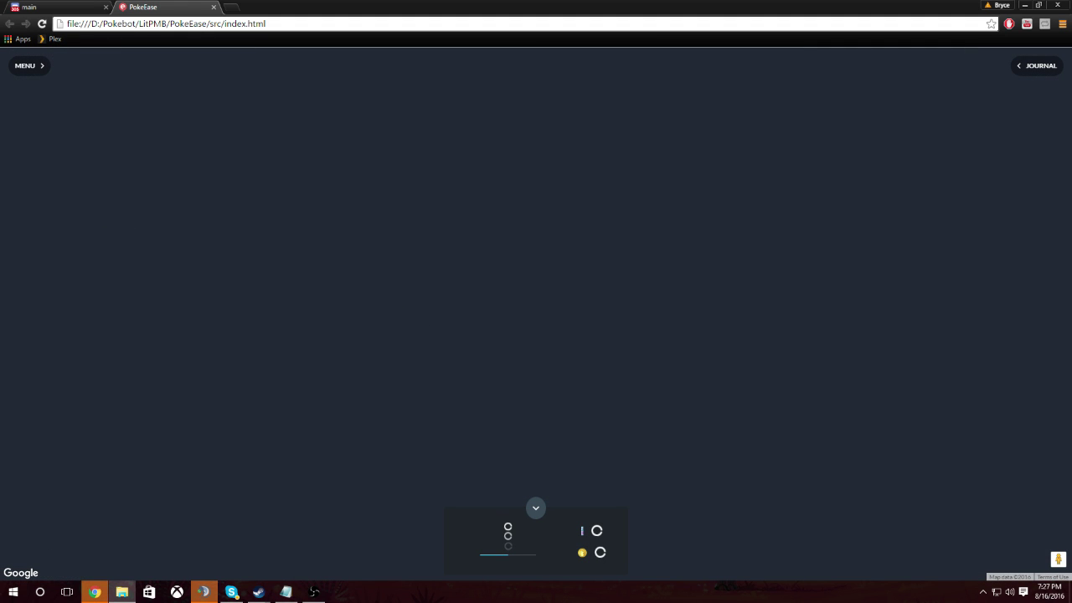
# Maximize the LitPMB folder window, select PokeMobBot and open the Config folder.
pyautogui.hotkey('alt', 'Tab')
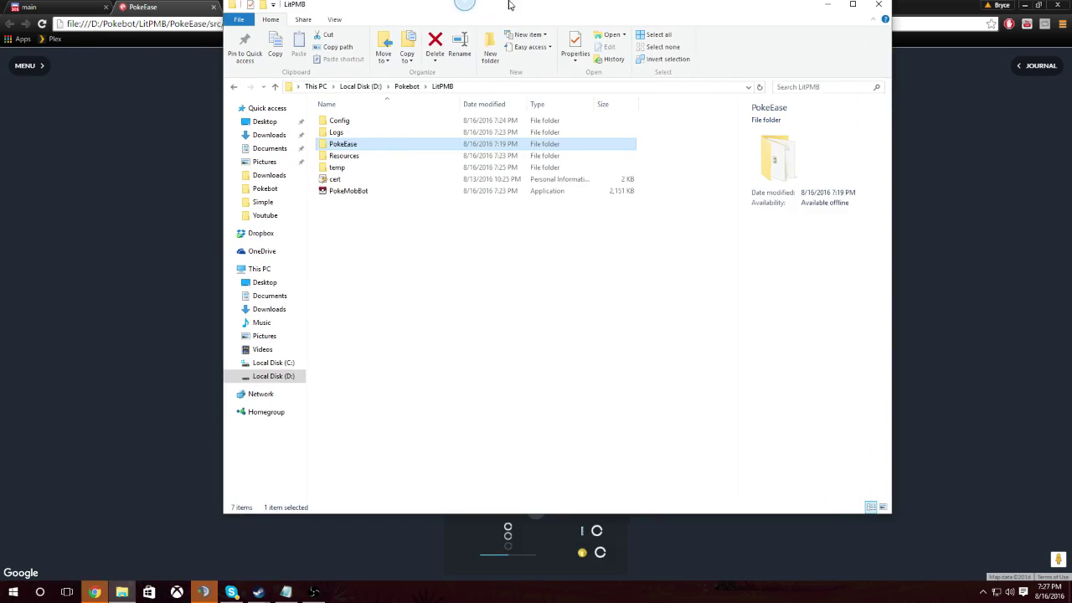
pyautogui.doubleClick(509, 4)
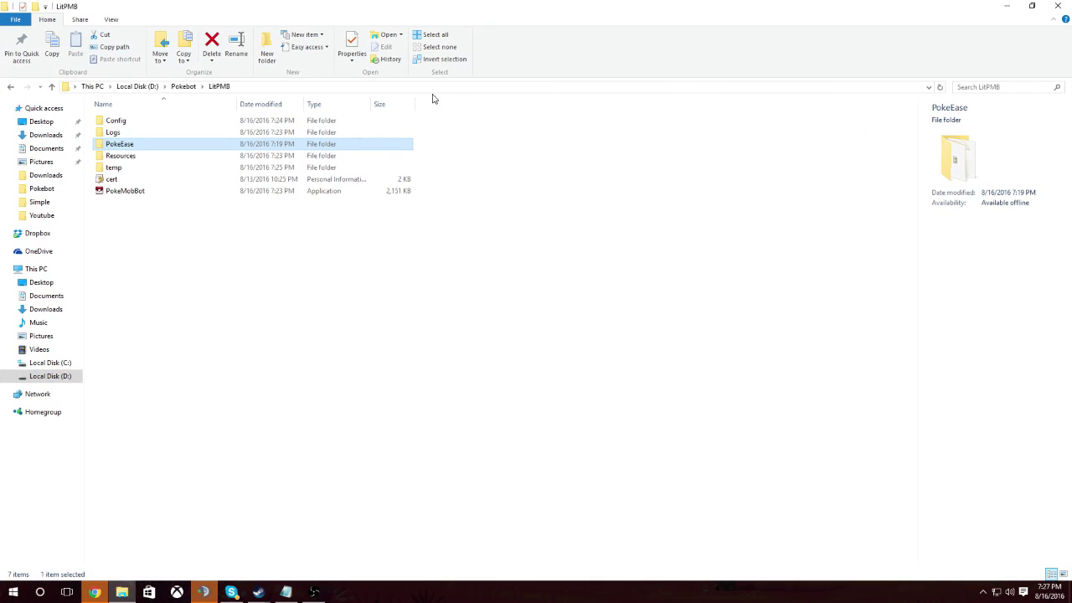
pyautogui.click(307, 192)
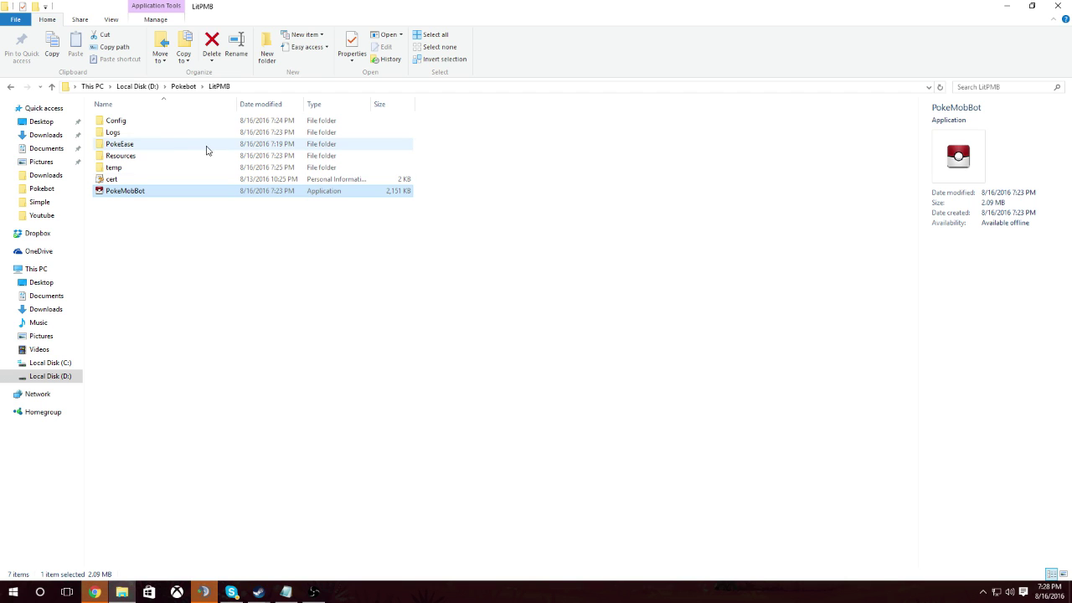
pyautogui.doubleClick(168, 122)
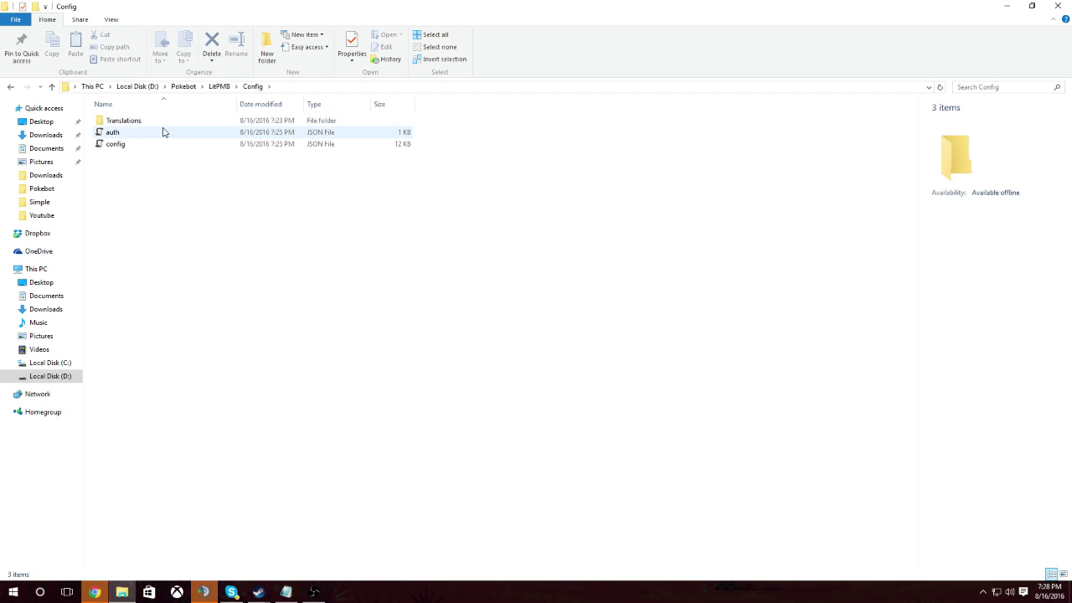
# Return to LitPMB, restore the folder window and close the PokeEase map tab.
pyautogui.click(218, 87)
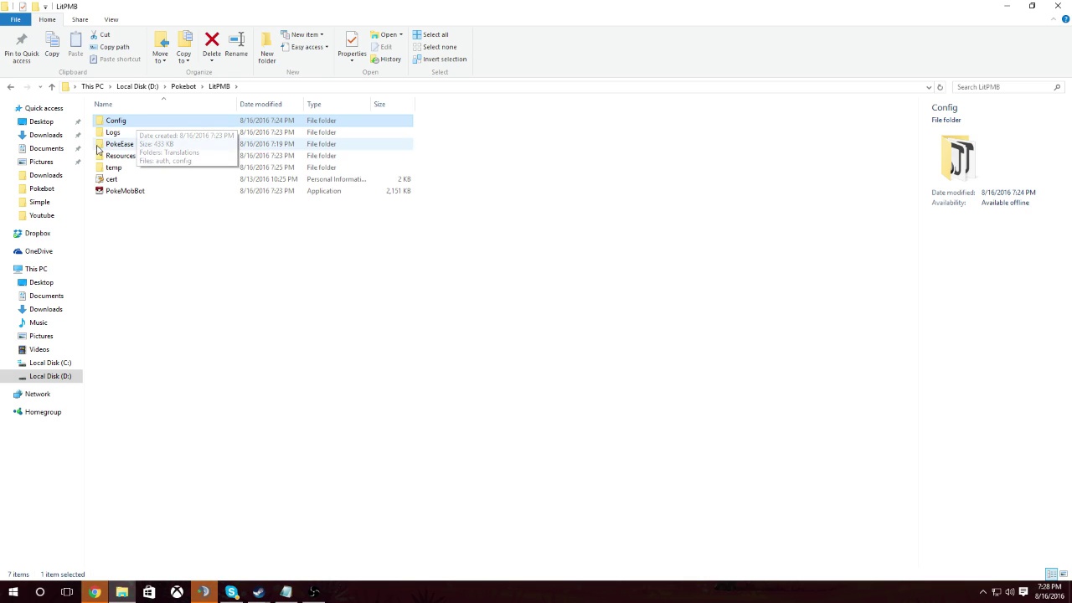
pyautogui.moveTo(396, 5); pyautogui.dragTo(273, 84)
pyautogui.click(212, 7)
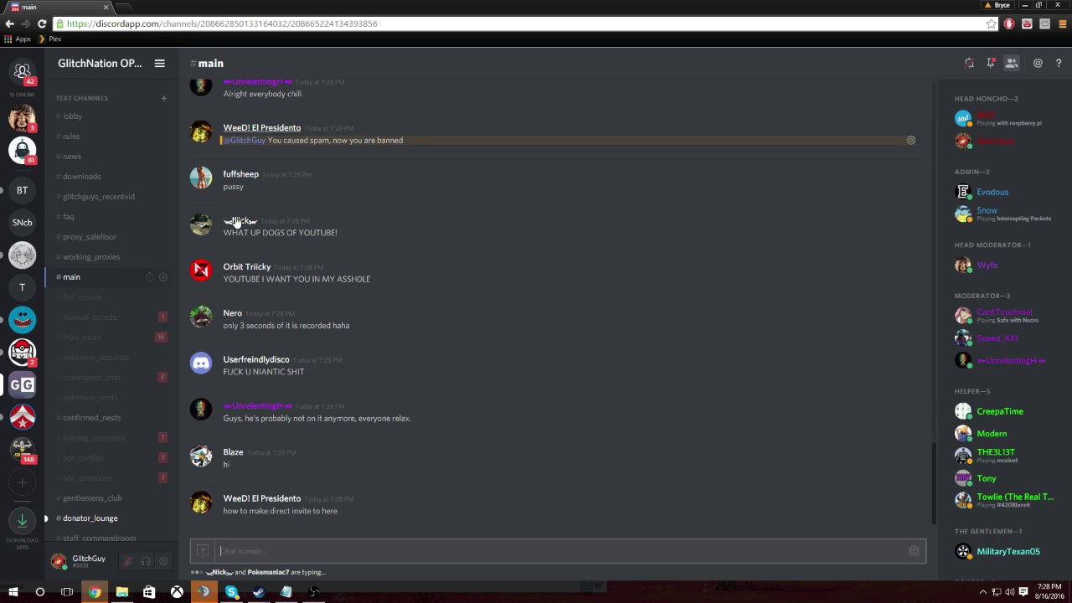
# Move Explorer right, open PokeEase > src and load index.html into a new Chrome tab.
pyautogui.click(123, 591)
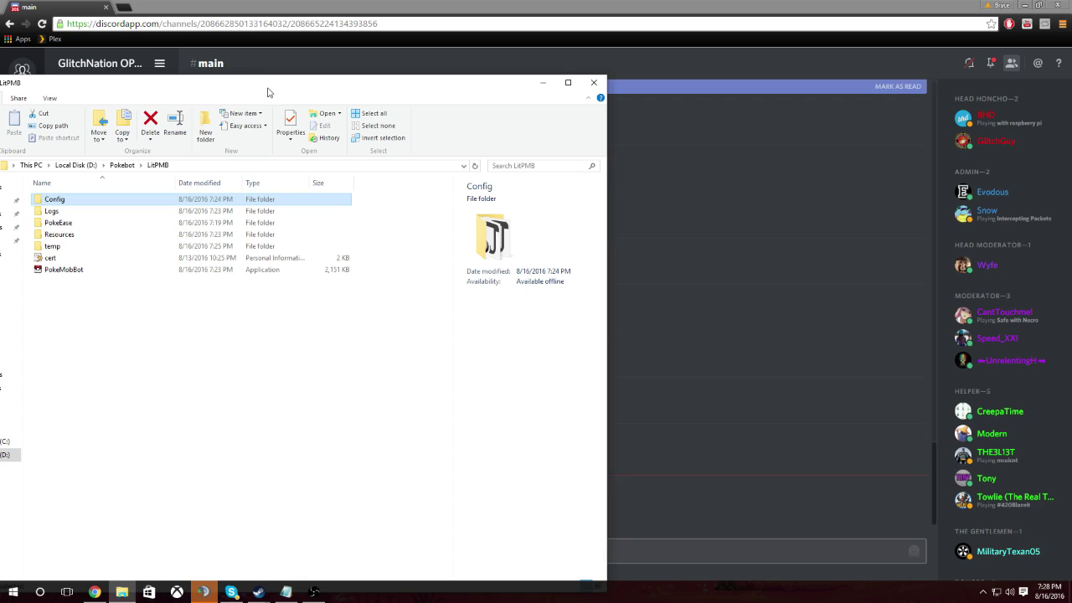
pyautogui.moveTo(268, 91); pyautogui.dragTo(699, 88)
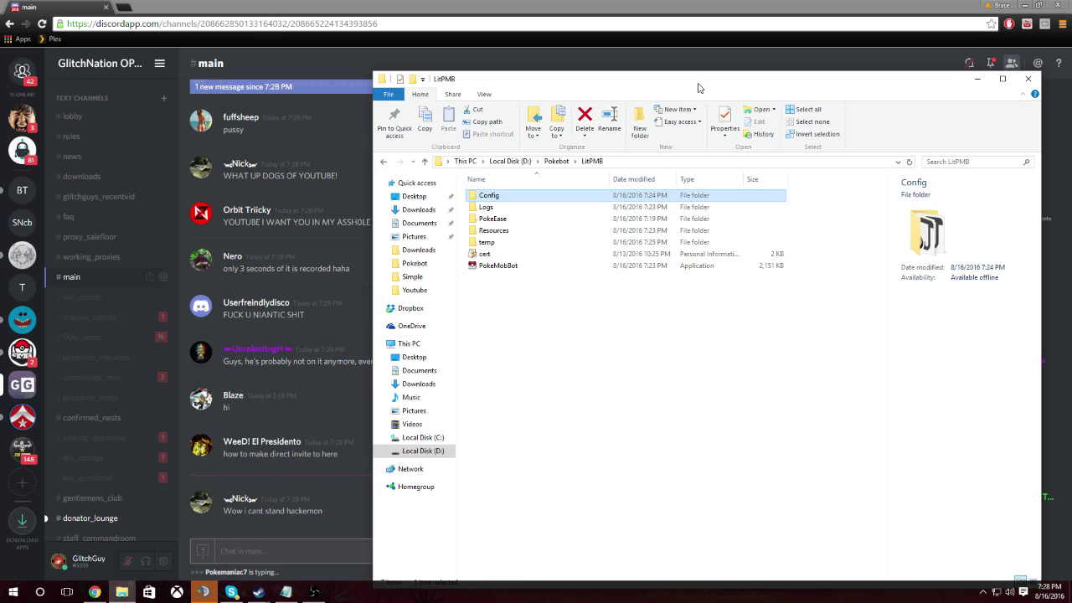
pyautogui.click(521, 221)
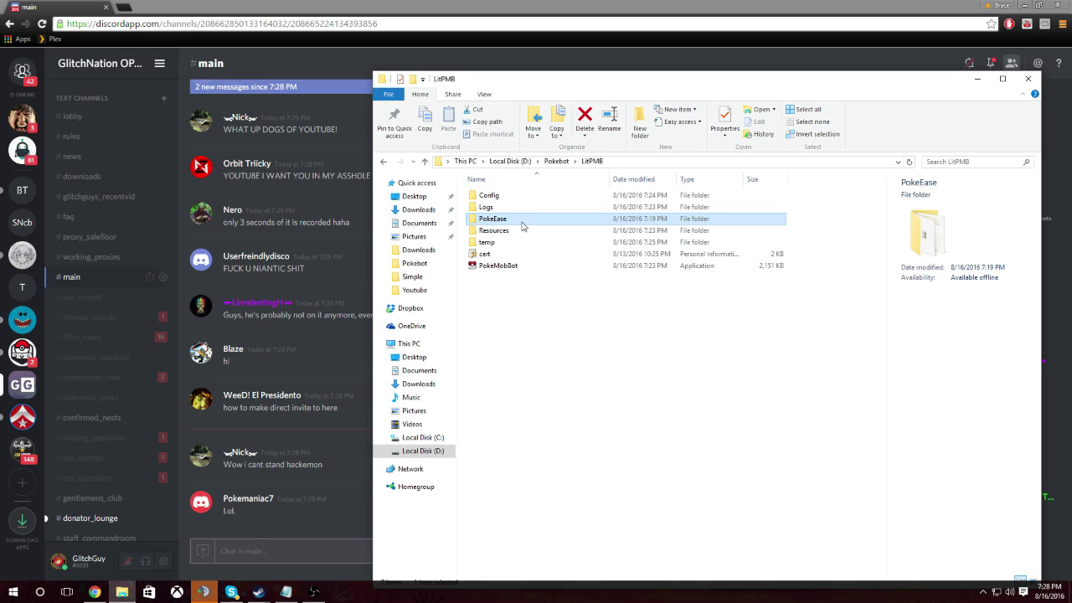
pyautogui.doubleClick(522, 221)
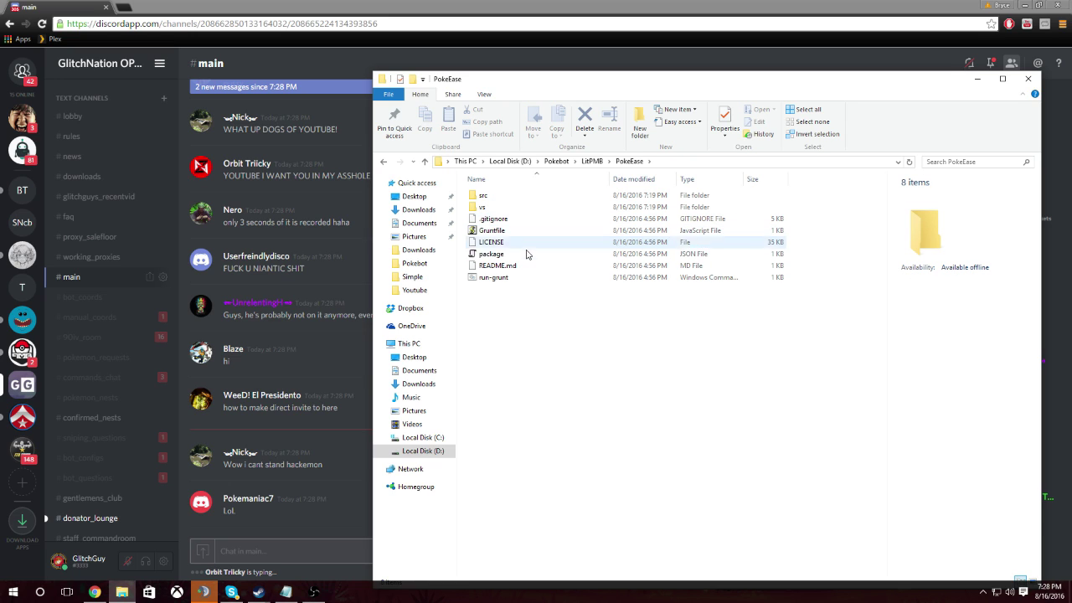
pyautogui.doubleClick(536, 196)
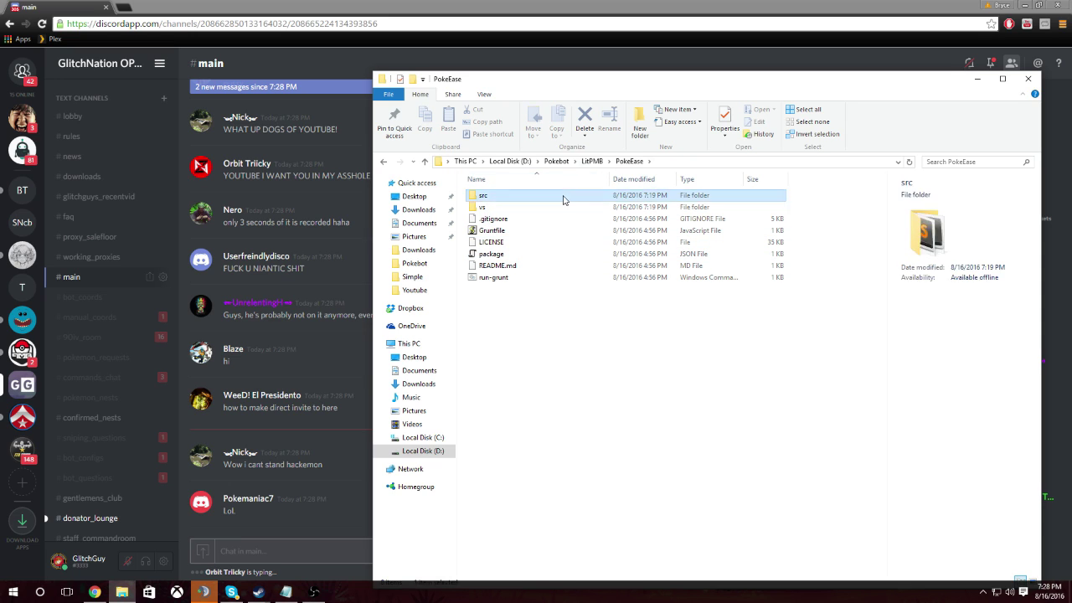
pyautogui.click(496, 243)
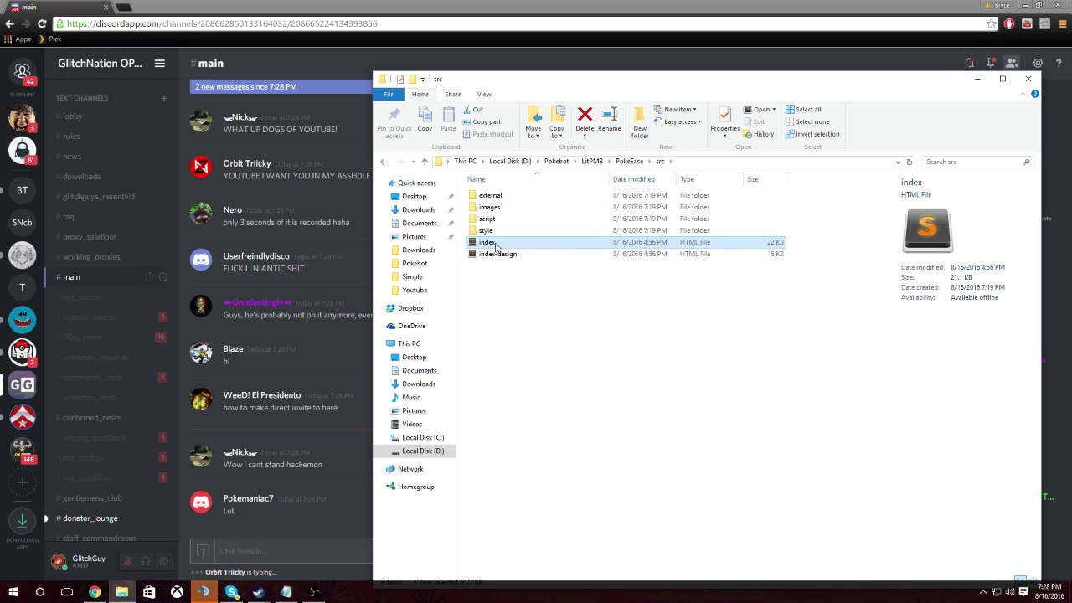
pyautogui.moveTo(496, 244); pyautogui.dragTo(126, 10)
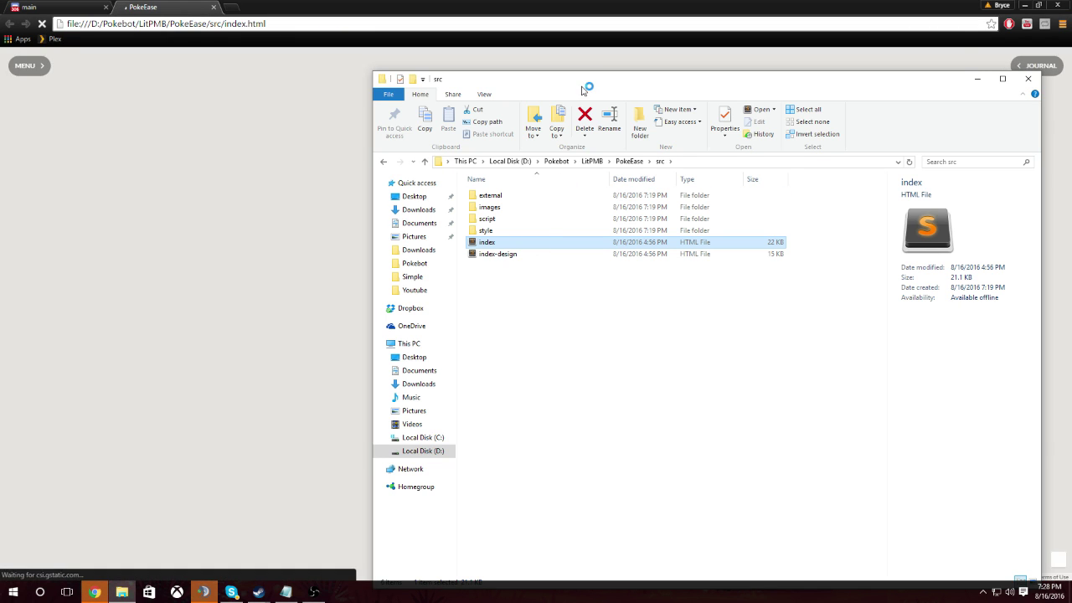
# Shrink the Explorer window, go up to LitPMB and launch PokeMobBot.exe.
pyautogui.moveTo(583, 89); pyautogui.dragTo(617, 53)
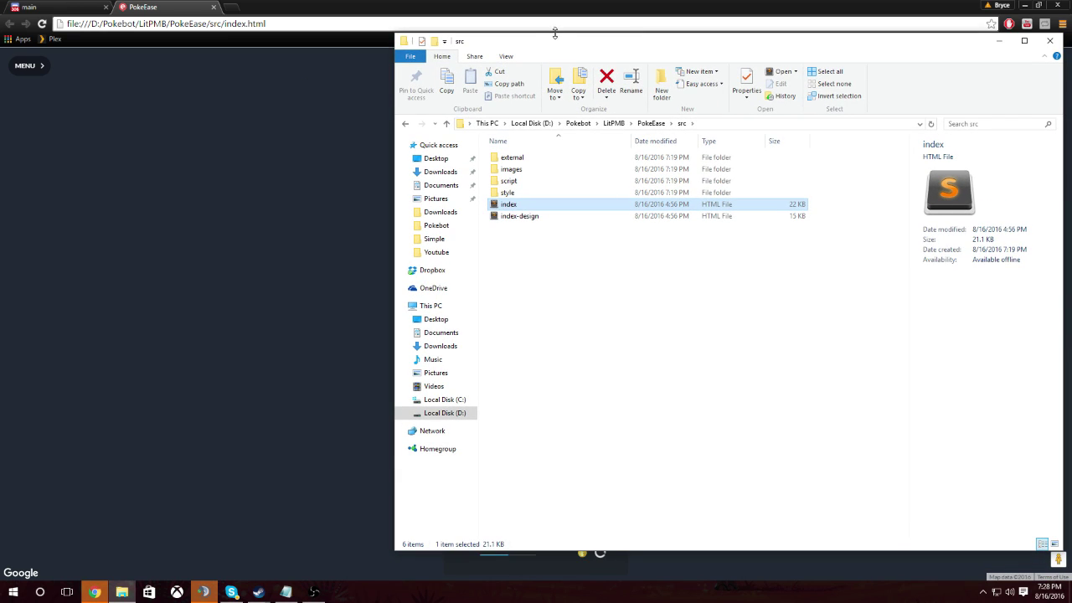
pyautogui.moveTo(560, 34); pyautogui.dragTo(591, 266)
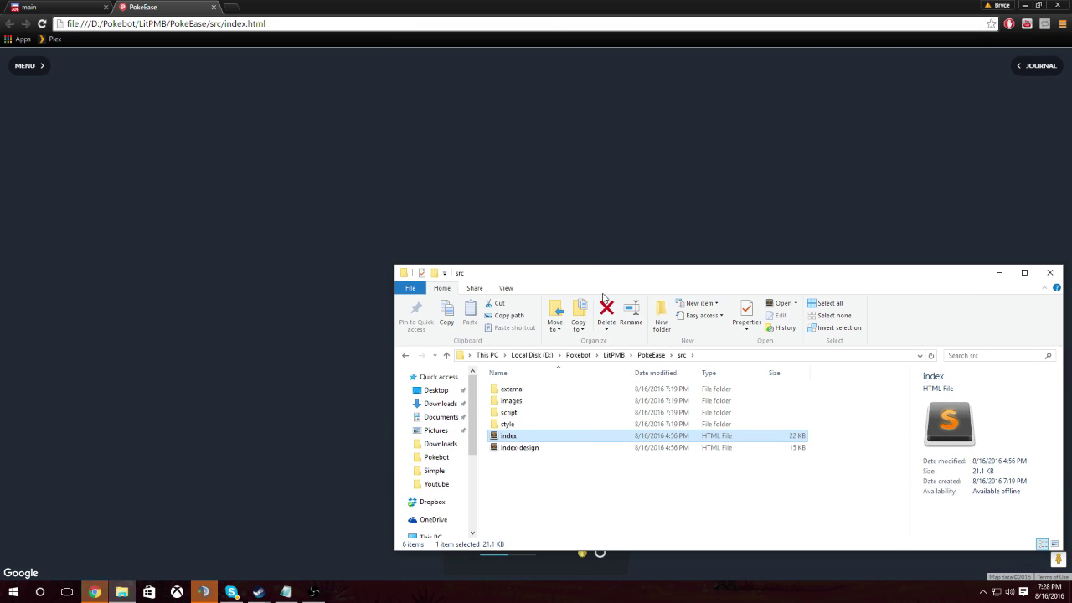
pyautogui.click(651, 355)
pyautogui.click(613, 355)
pyautogui.doubleClick(536, 459)
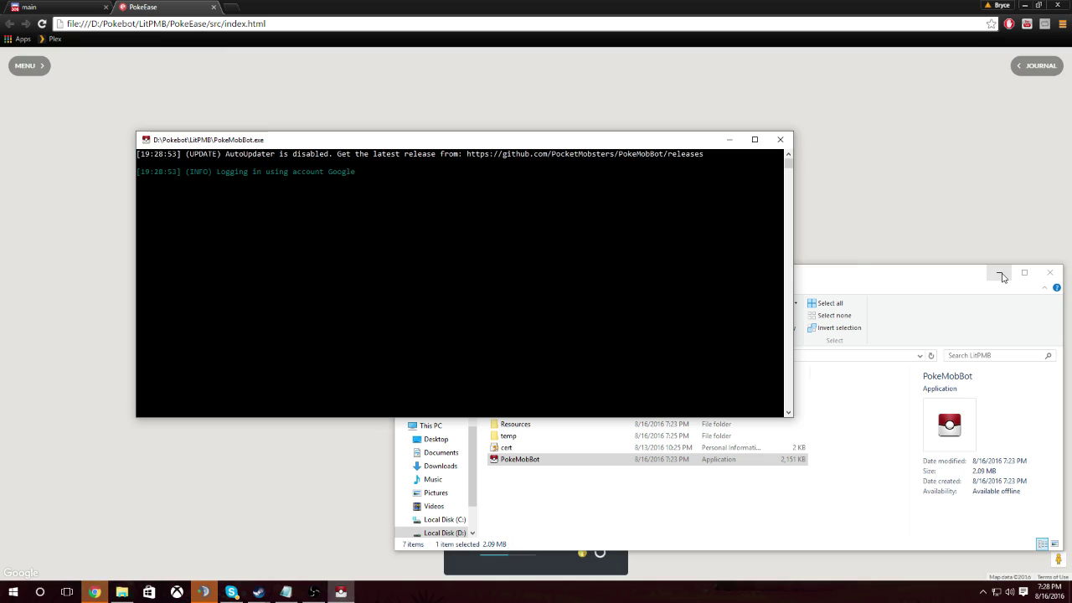
# Minimize Explorer and narrow the bot console, placing it at the lower right.
pyautogui.click(999, 273)
pyautogui.moveTo(571, 139); pyautogui.dragTo(652, 158)
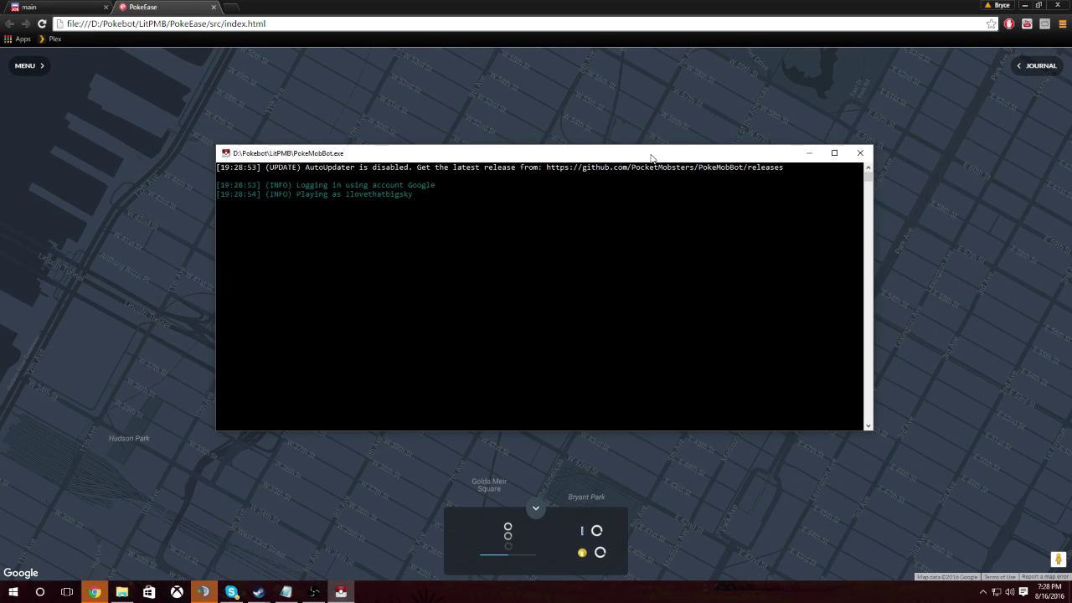
pyautogui.moveTo(215, 271); pyautogui.dragTo(553, 268)
pyautogui.moveTo(684, 156); pyautogui.dragTo(854, 298)
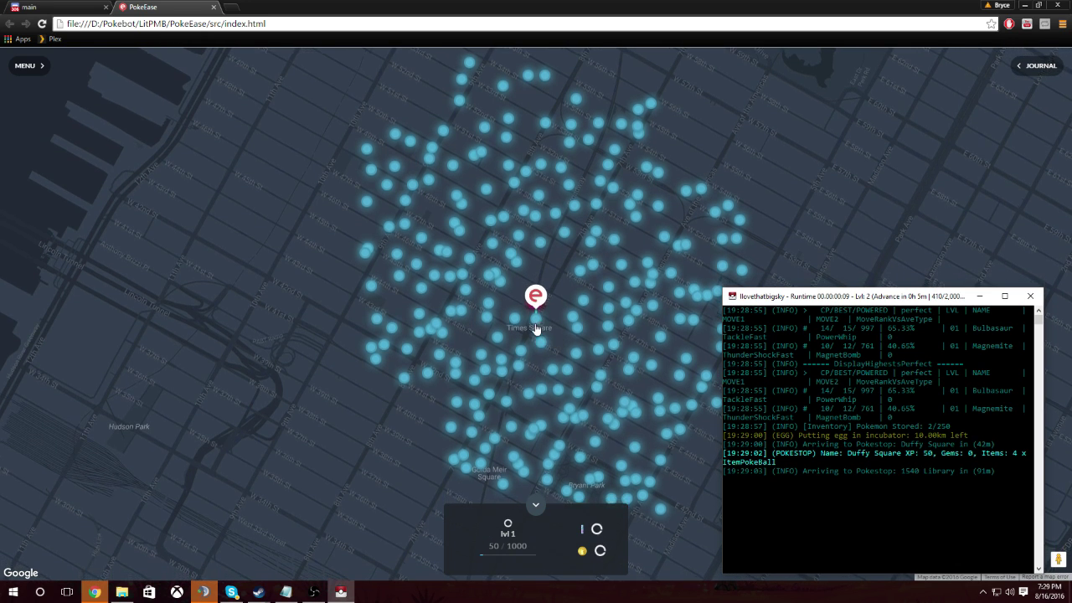
# Open the journal and expand then collapse the Egg, Pokéstop x4 and Pokéstop x3 entries.
pyautogui.click(1035, 71)
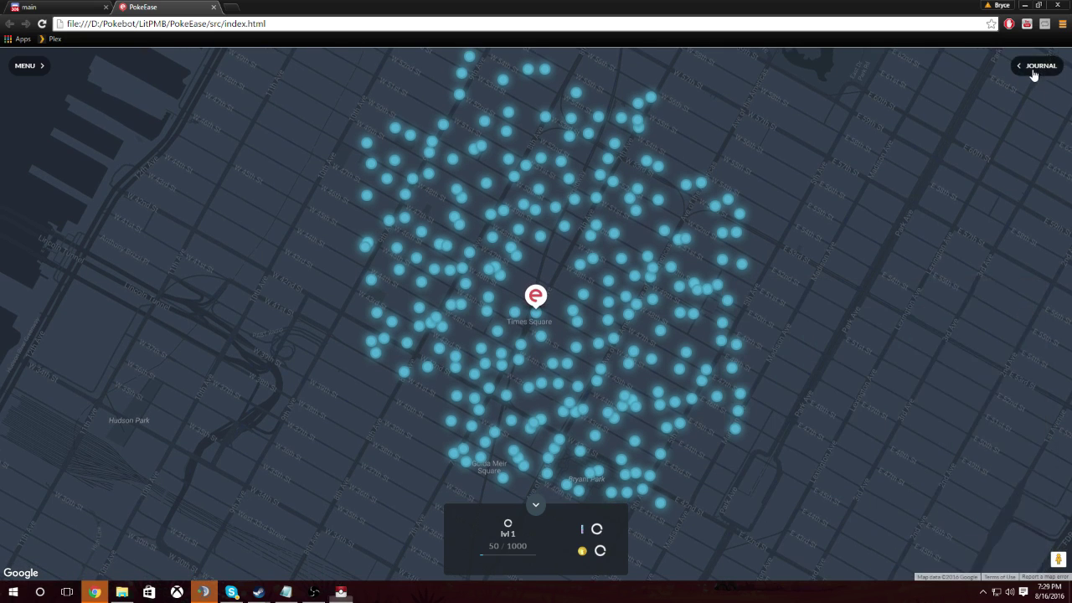
pyautogui.click(1016, 130)
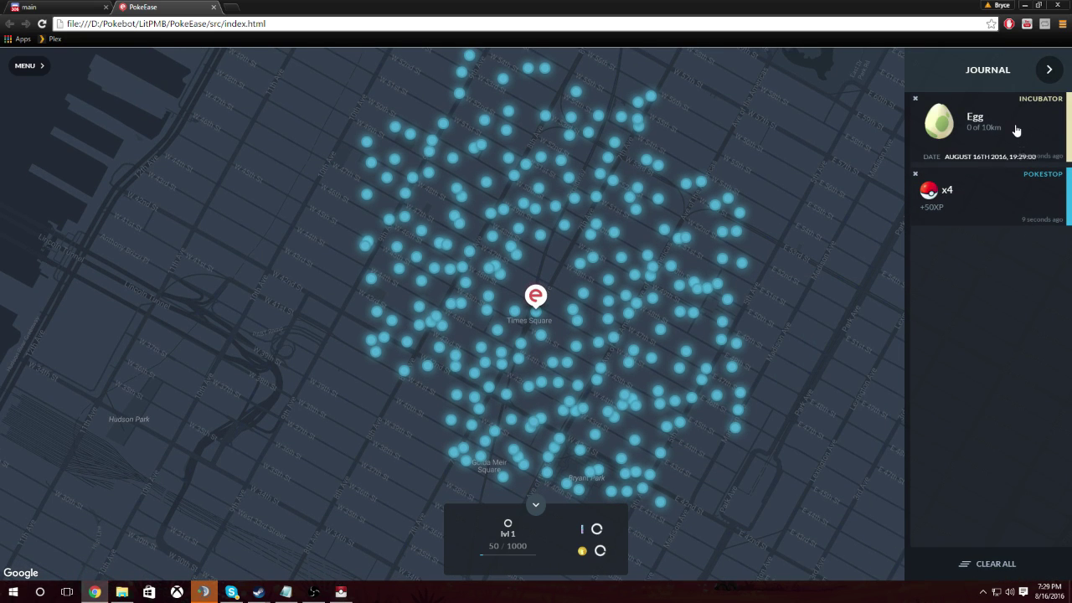
pyautogui.click(985, 222)
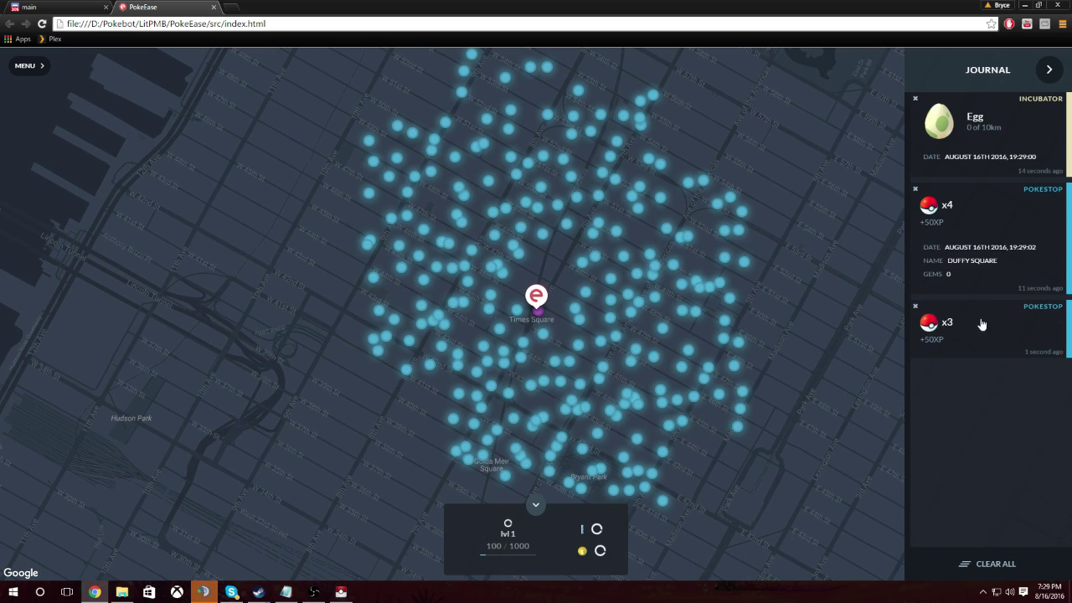
pyautogui.click(980, 324)
pyautogui.click(981, 326)
pyautogui.click(989, 251)
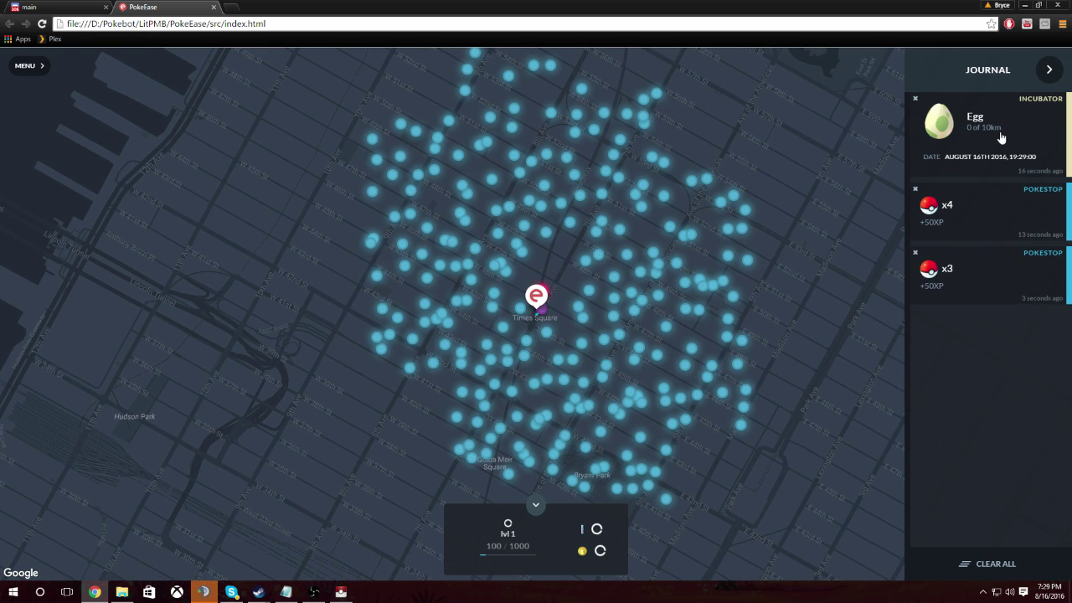
pyautogui.click(1000, 139)
# Dismiss the Egg, Pokéstop x4 and Pokéstop x3 entries, leaving only the Pidgey catch.
pyautogui.click(916, 99)
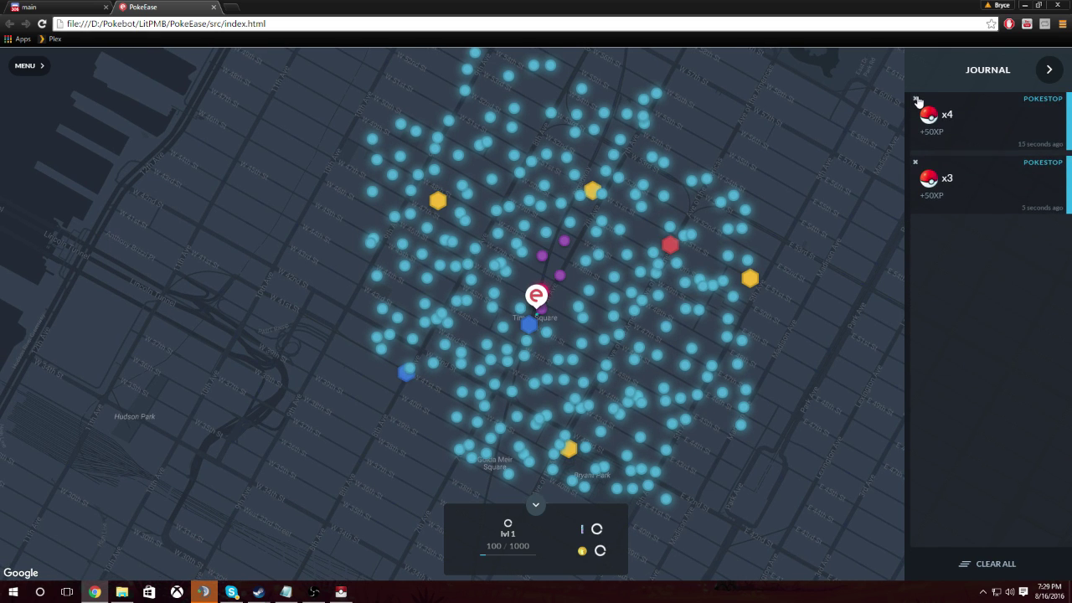
pyautogui.click(915, 101)
pyautogui.click(915, 101)
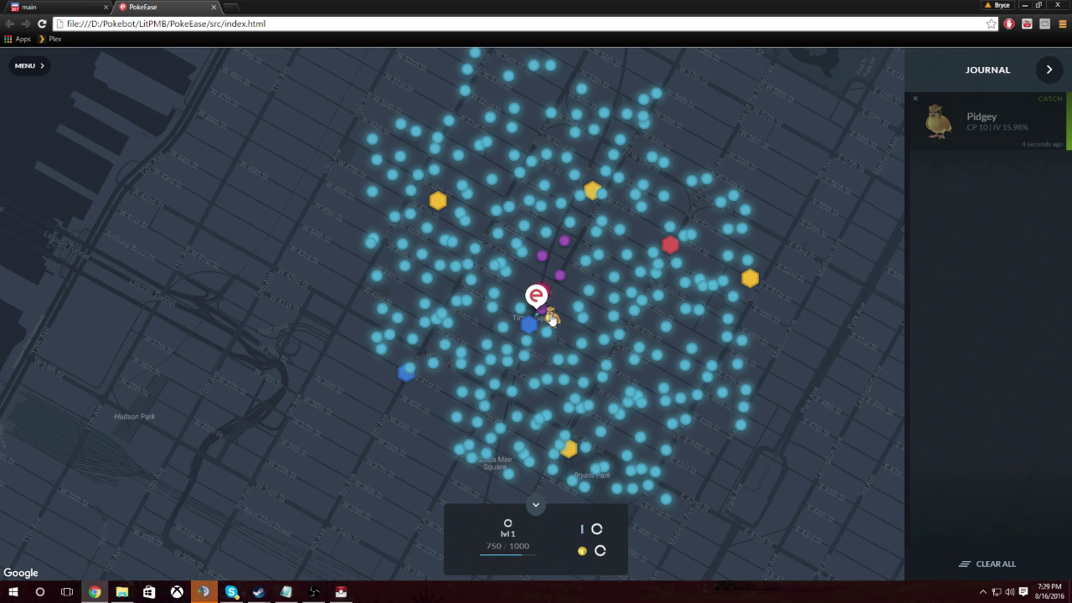
# From the panel menu, view the owned Pokémon list and close it.
pyautogui.click(18, 74)
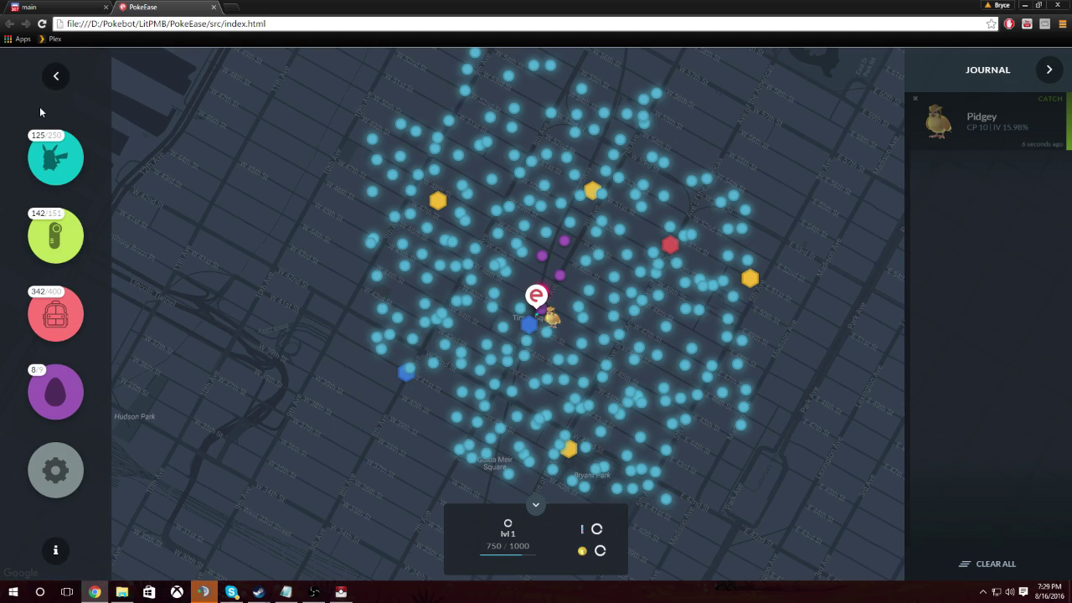
pyautogui.click(61, 167)
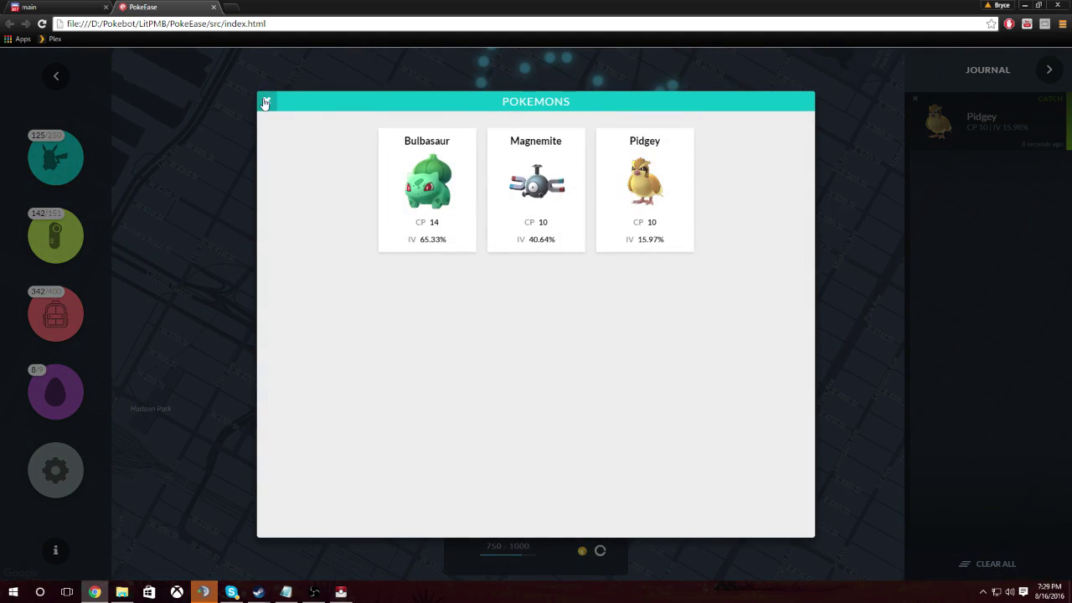
pyautogui.click(267, 101)
# Scroll through the Pokédex to Mew, then close it.
pyautogui.click(74, 233)
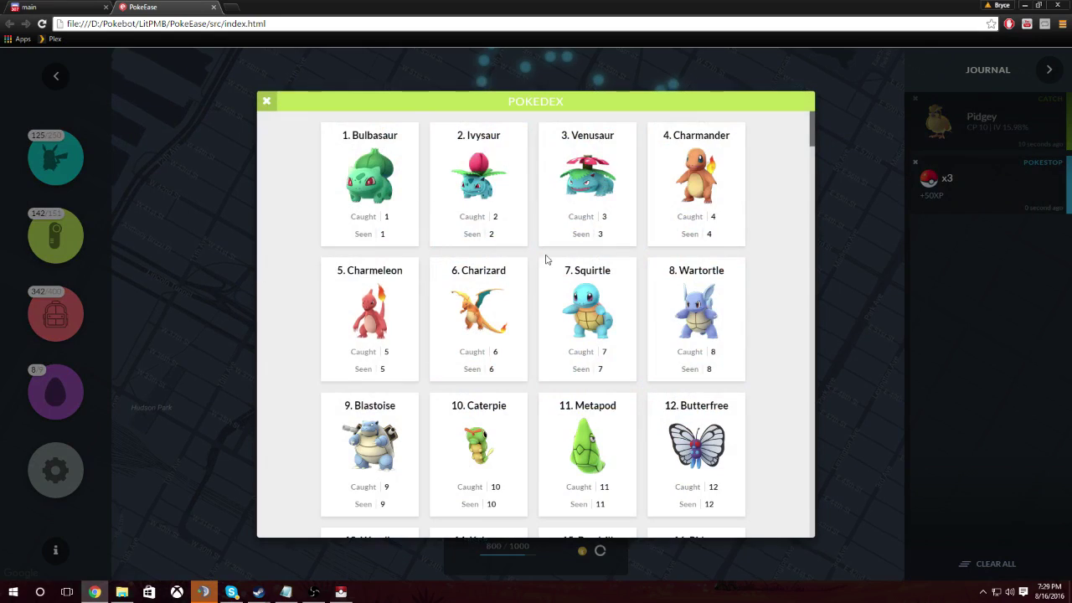
pyautogui.scroll(-17, 544, 260)
pyautogui.scroll(-18, 550, 297)
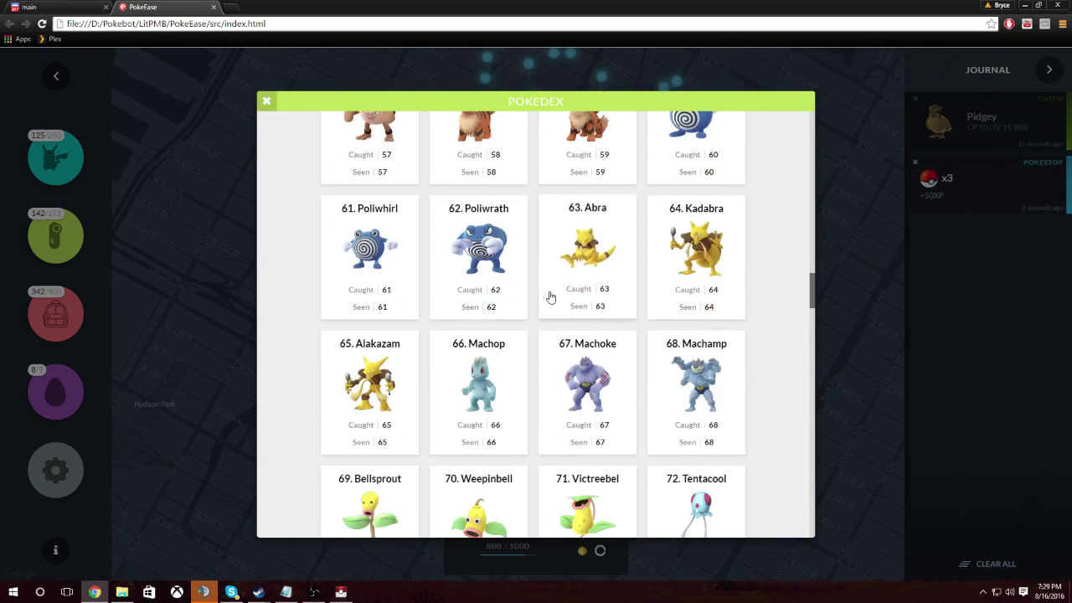
pyautogui.scroll(-20, 710, 358)
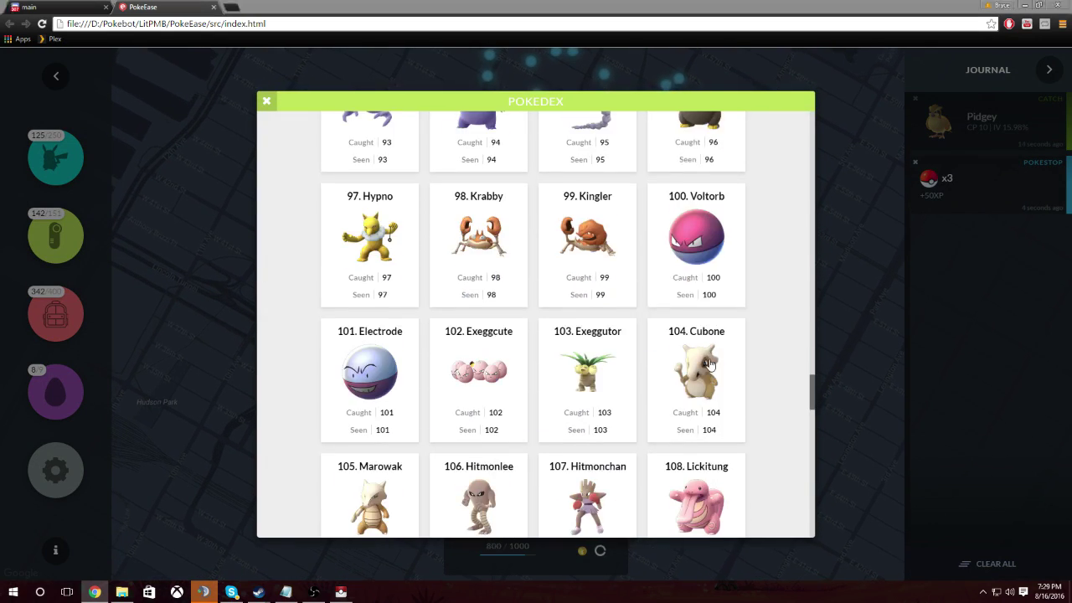
pyautogui.scroll(-5, 710, 363)
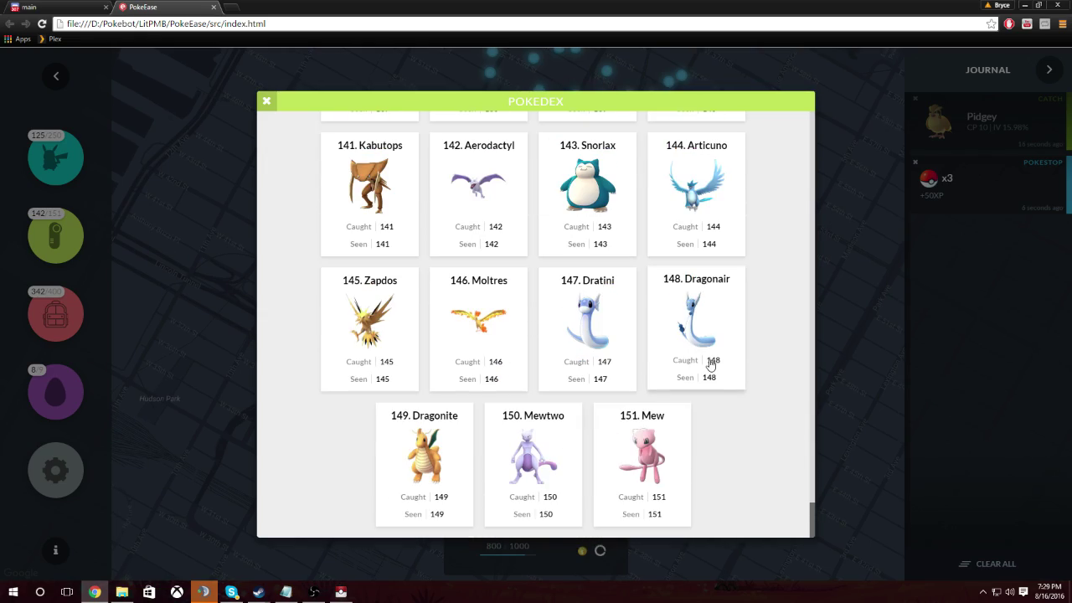
pyautogui.scroll(15, 507, 318)
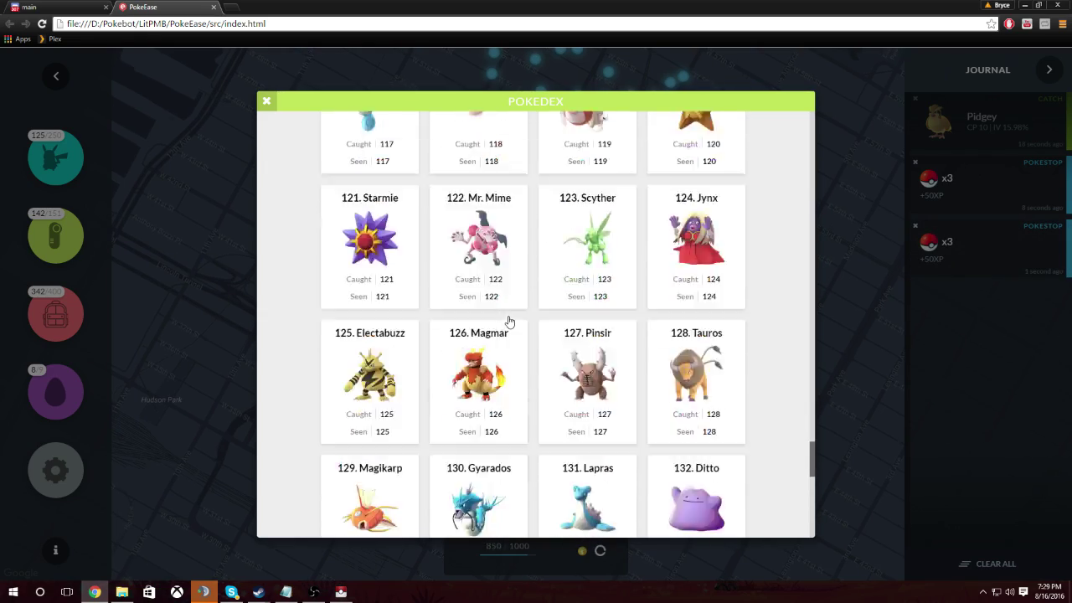
pyautogui.click(266, 100)
# Check the item bag, close it and collapse the panel menu.
pyautogui.click(46, 313)
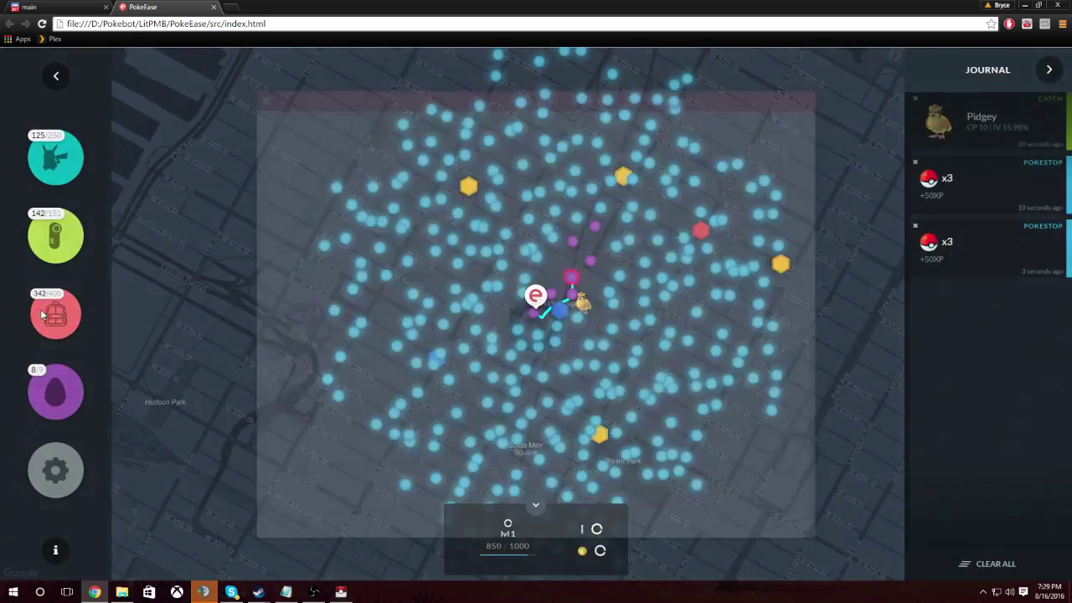
pyautogui.scroll(5, 494, 293)
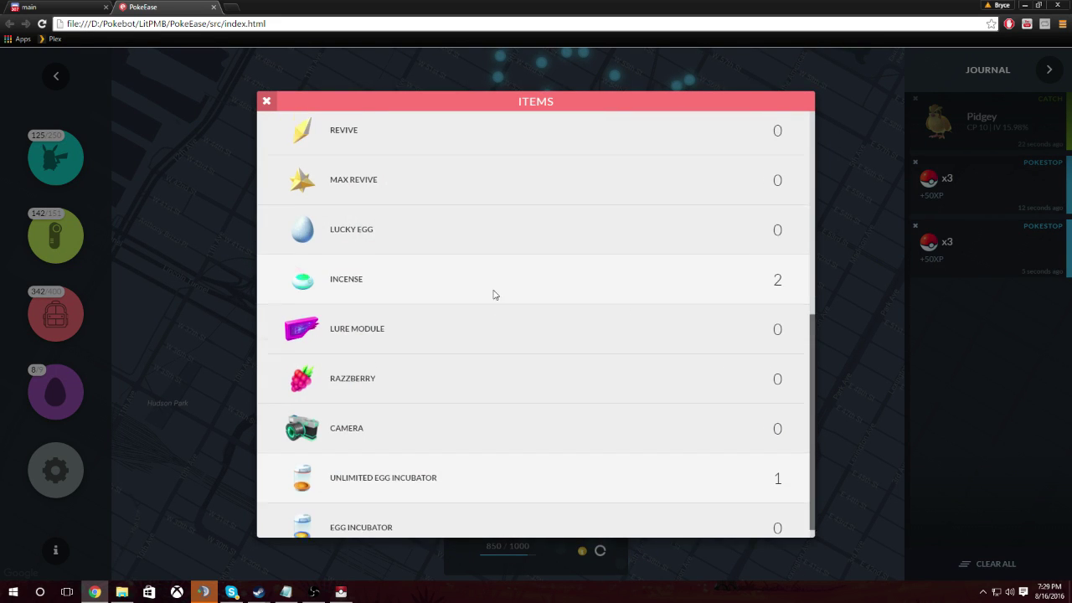
pyautogui.click(266, 100)
pyautogui.click(56, 75)
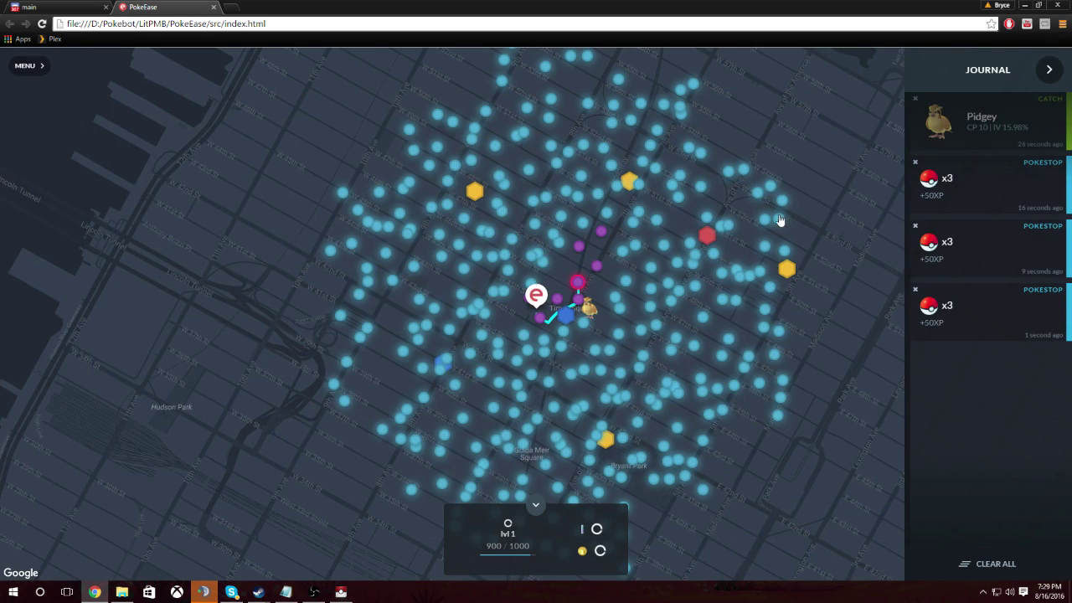
pyautogui.click(1049, 69)
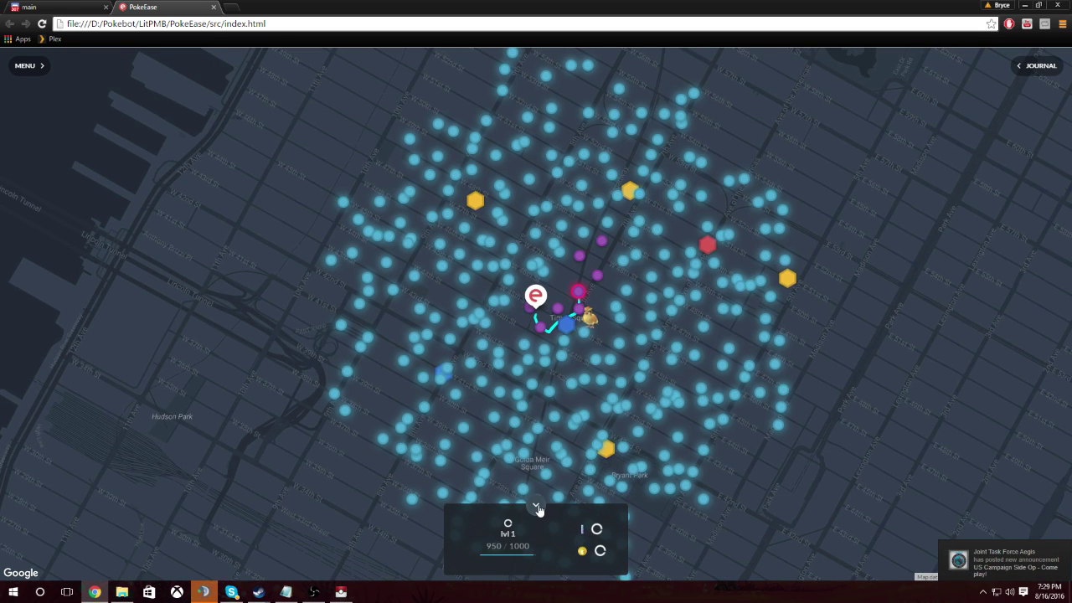
pyautogui.click(536, 505)
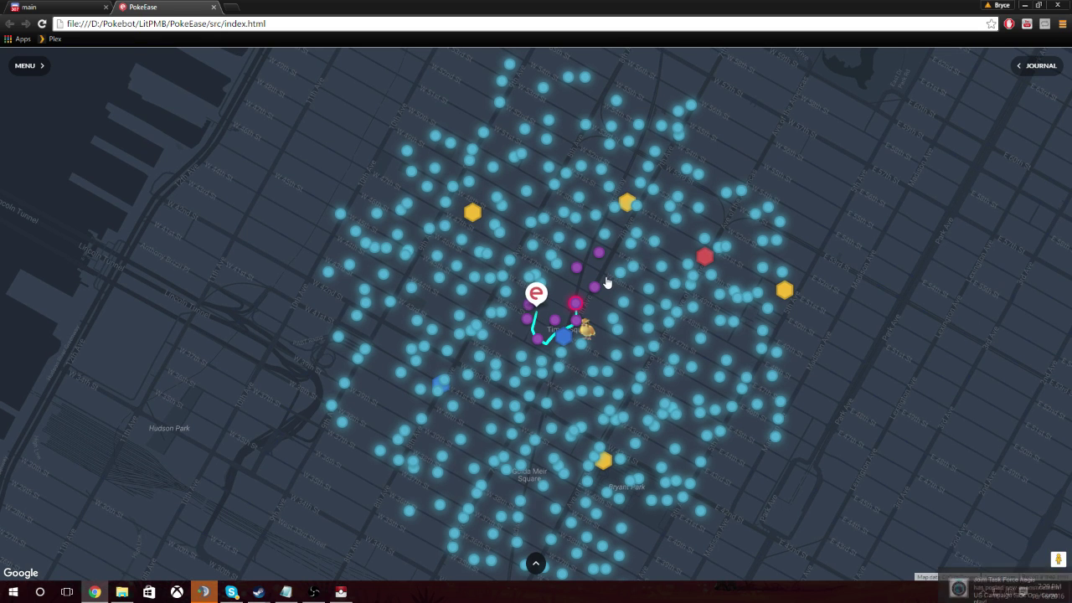
pyautogui.click(536, 571)
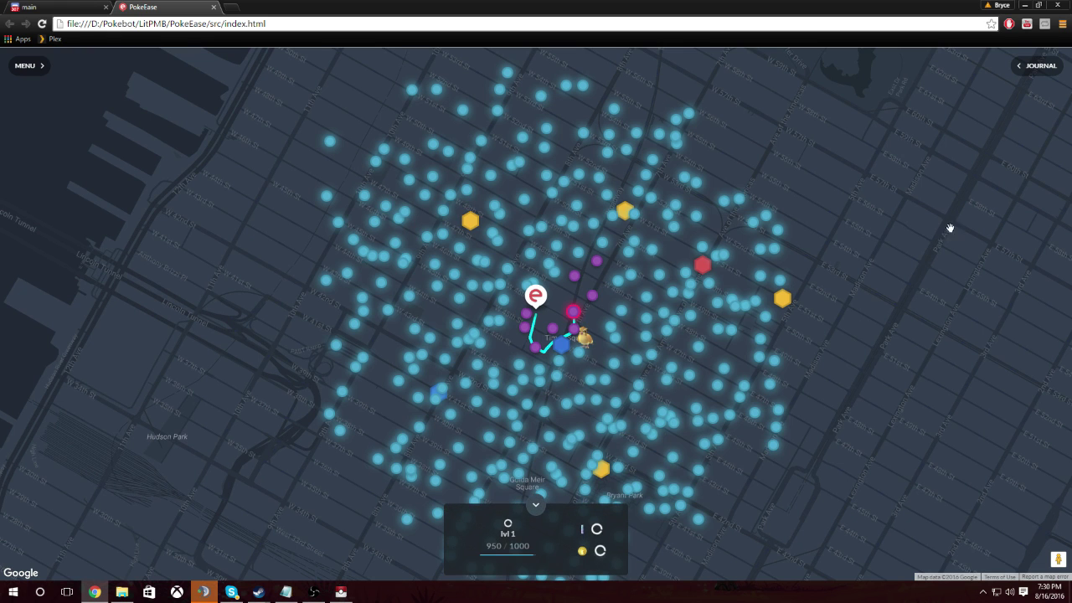
pyautogui.click(1035, 68)
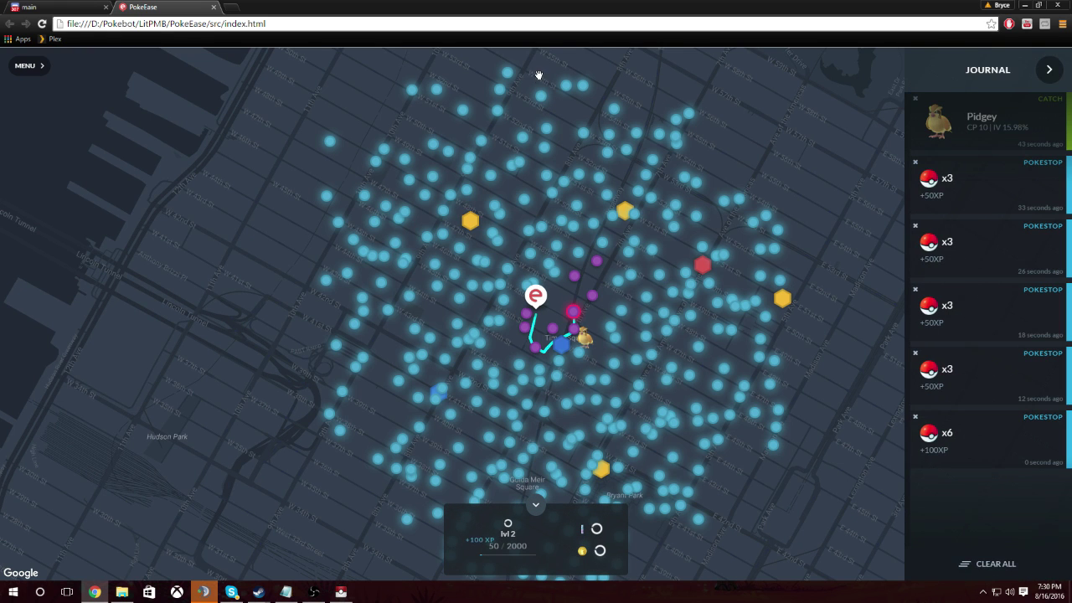
# Open the empty Settings page from the panel menu and close it.
pyautogui.click(28, 71)
pyautogui.click(70, 452)
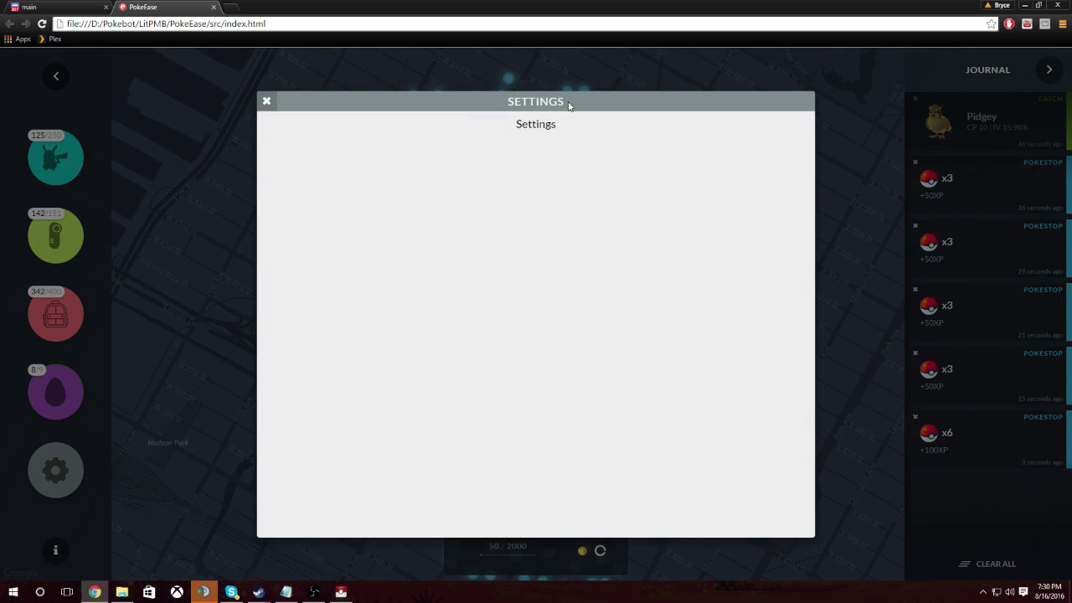
pyautogui.click(268, 100)
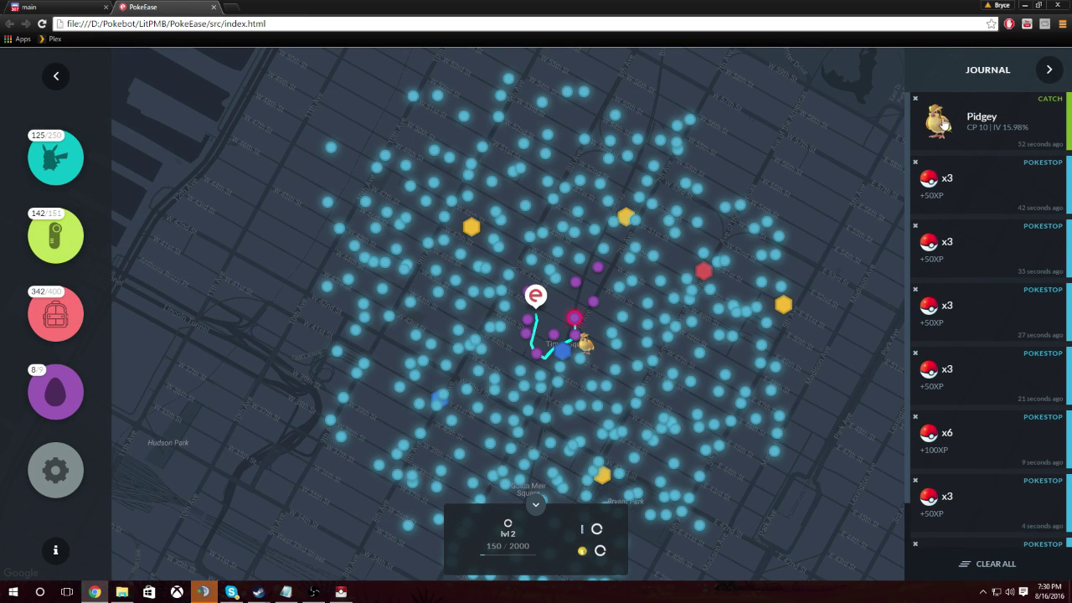
# Expand and collapse the Pidgey catch details, then clear all journal entries.
pyautogui.click(946, 124)
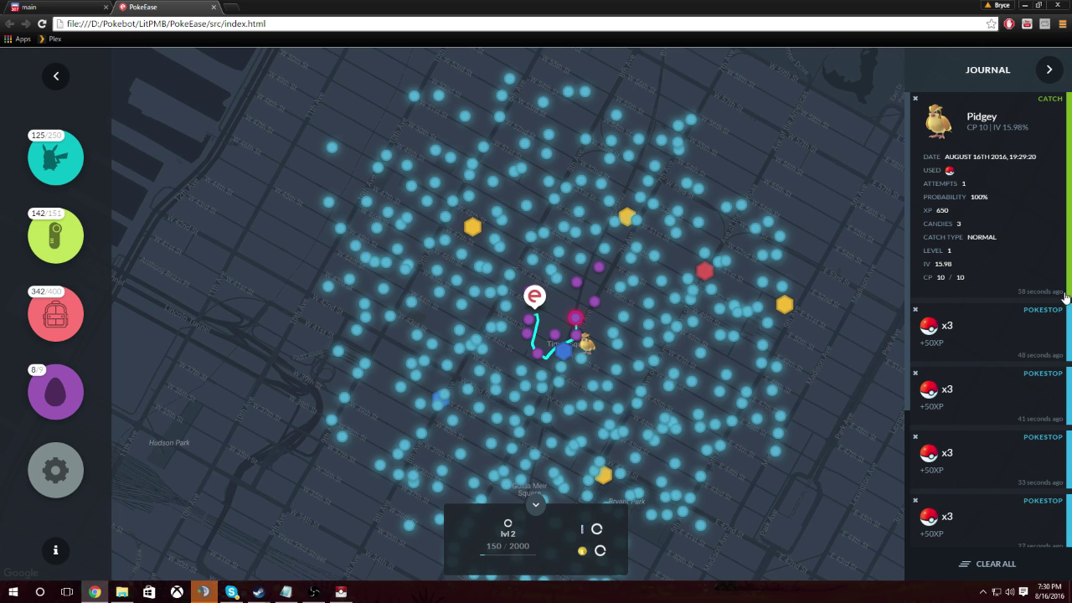
pyautogui.click(992, 127)
pyautogui.scroll(-2, 989, 185)
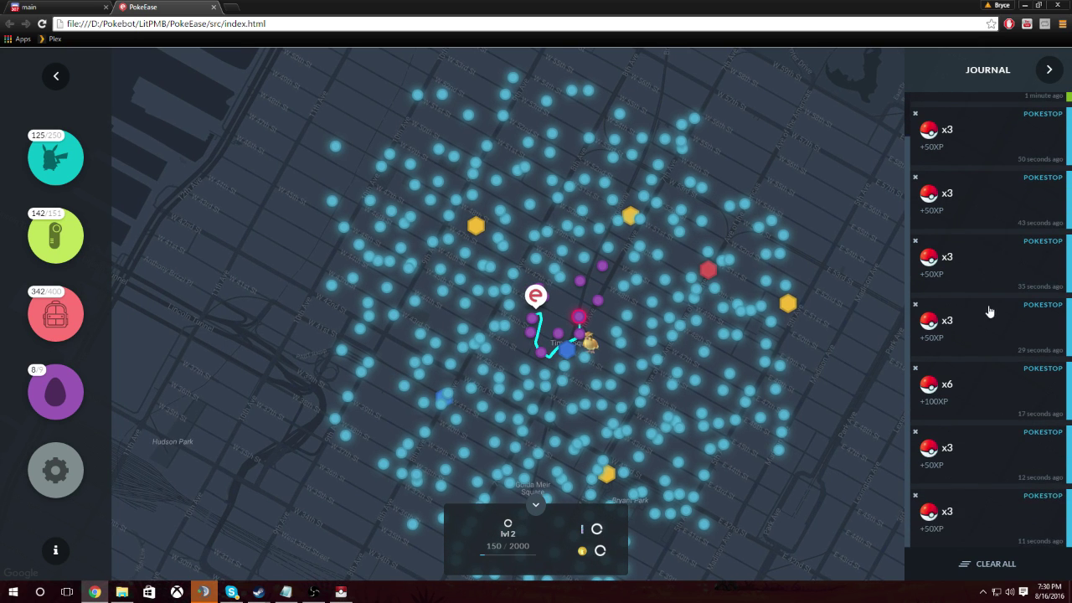
pyautogui.scroll(1, 989, 311)
pyautogui.click(996, 564)
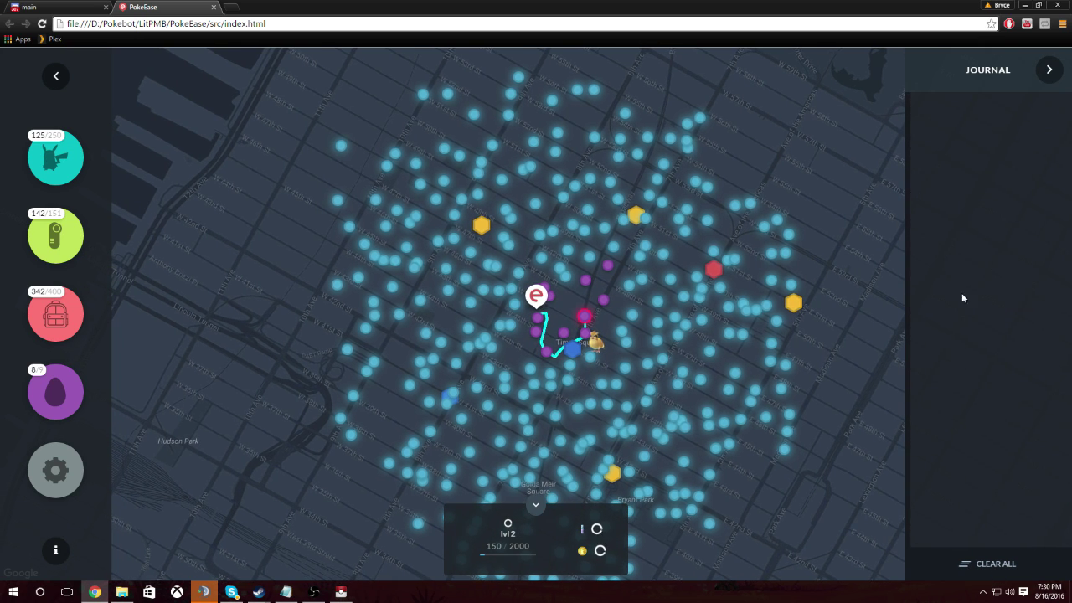